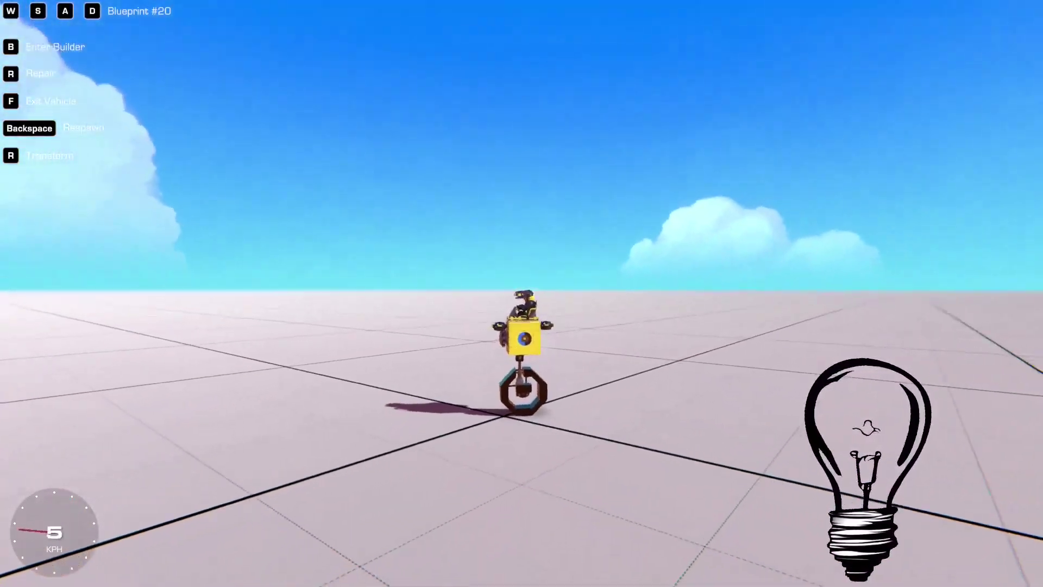
# Drive the one-wheeled gyro-box vehicle through wide turns across the flat test ground.
pyautogui.moveTo(521, 326); pyautogui.dragTo(570, 245)
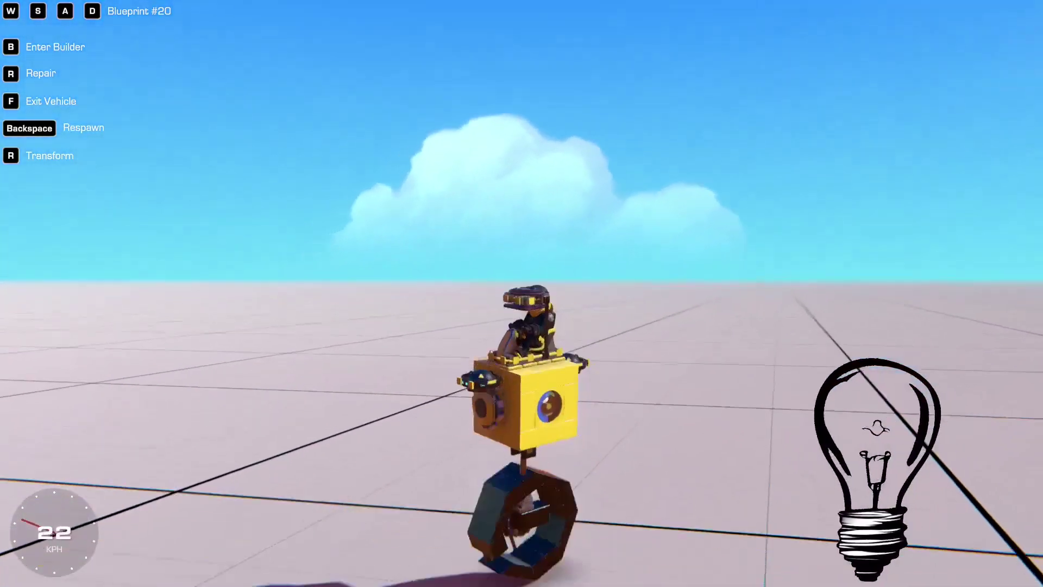
pyautogui.scroll(-5, 521, 326)
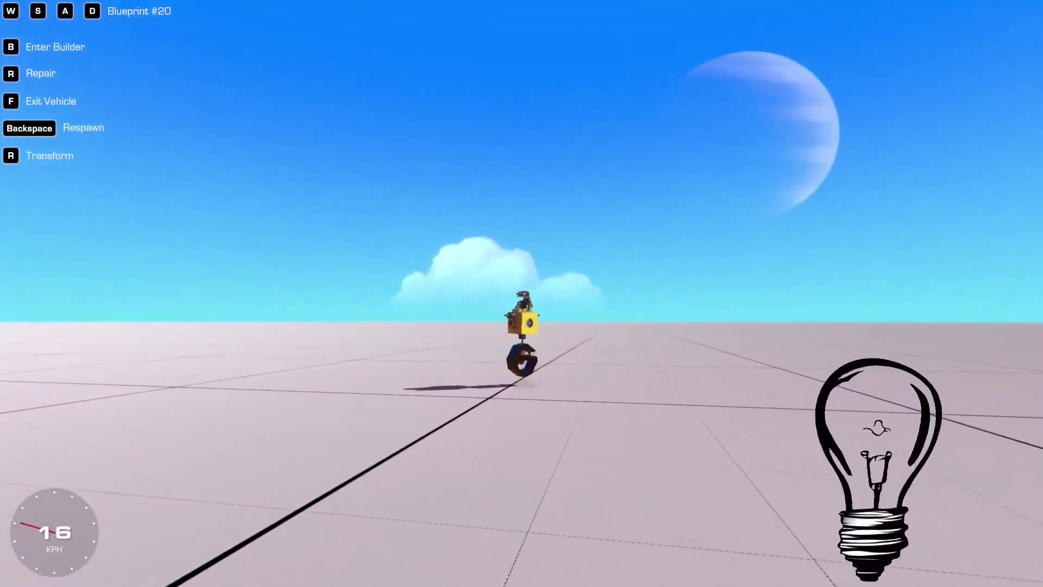
pyautogui.press('w')
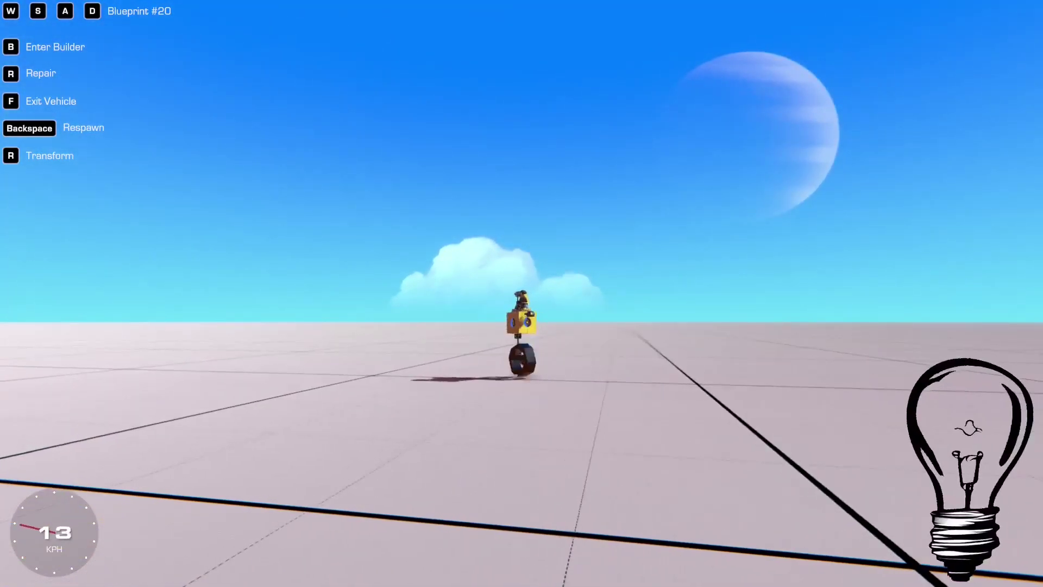
pyautogui.press('w')
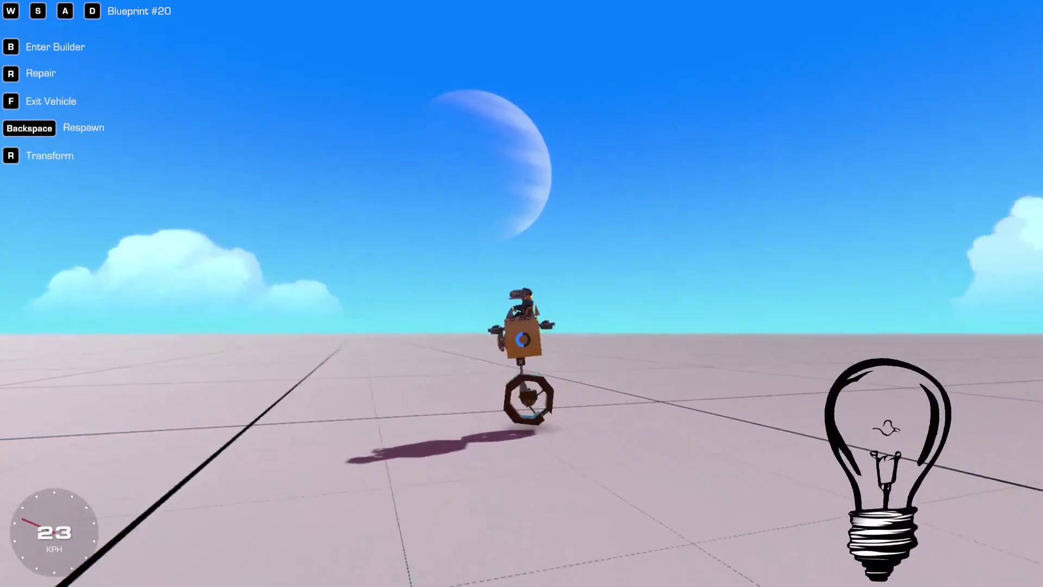
pyautogui.press('w')
pyautogui.press('w')
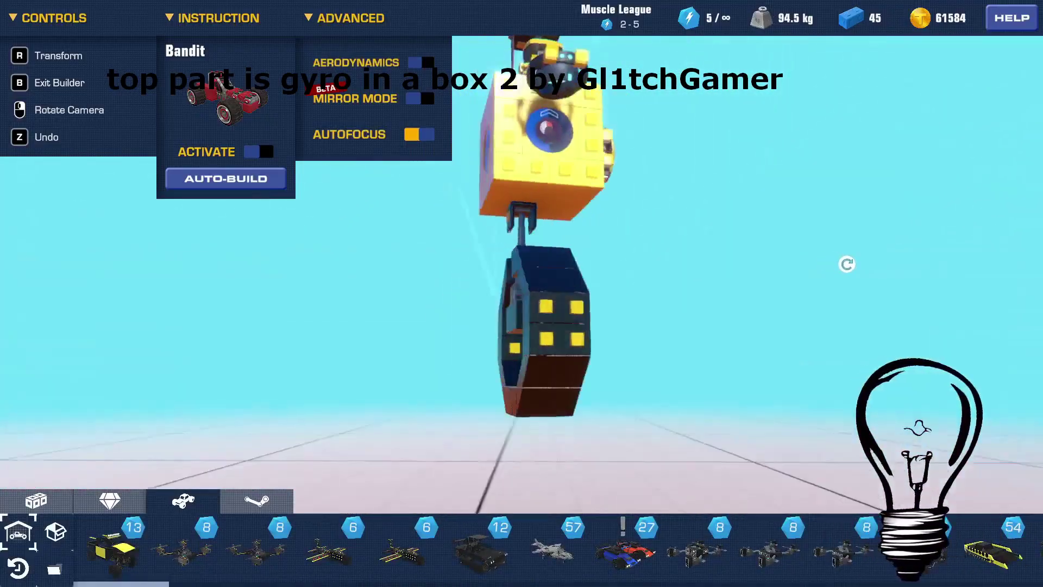
# Select and inspect the piston between the yellow box and octagonal wheel, then exit the builder.
pyautogui.moveTo(846, 264); pyautogui.dragTo(496, 208)
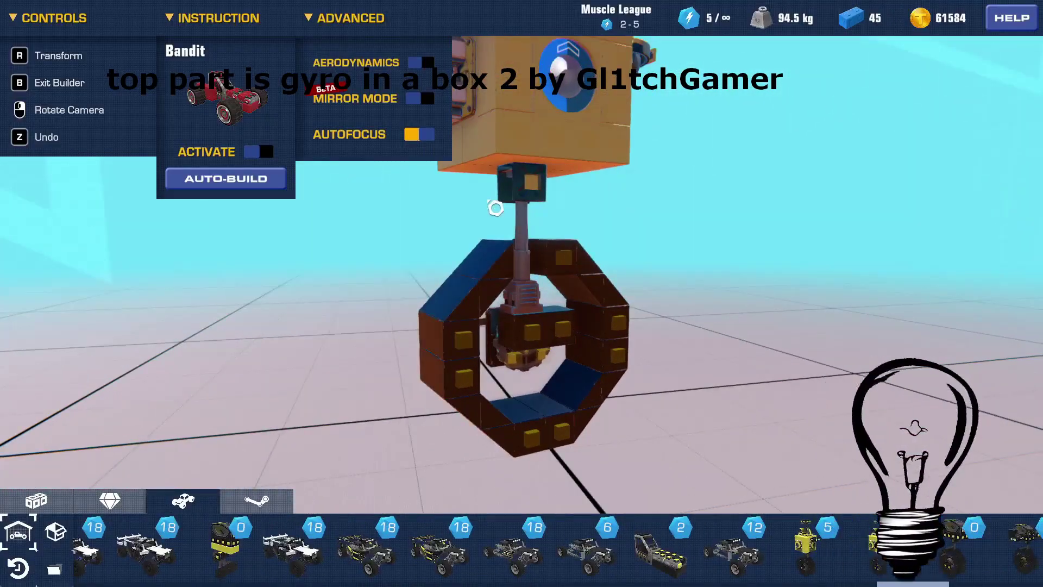
pyautogui.click(524, 208)
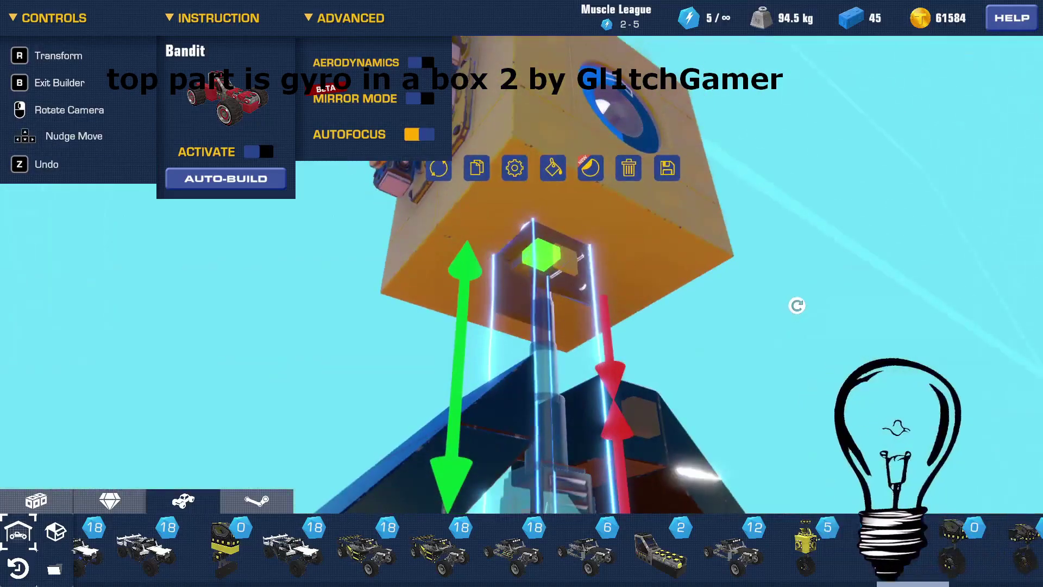
pyautogui.moveTo(787, 325); pyautogui.dragTo(626, 181)
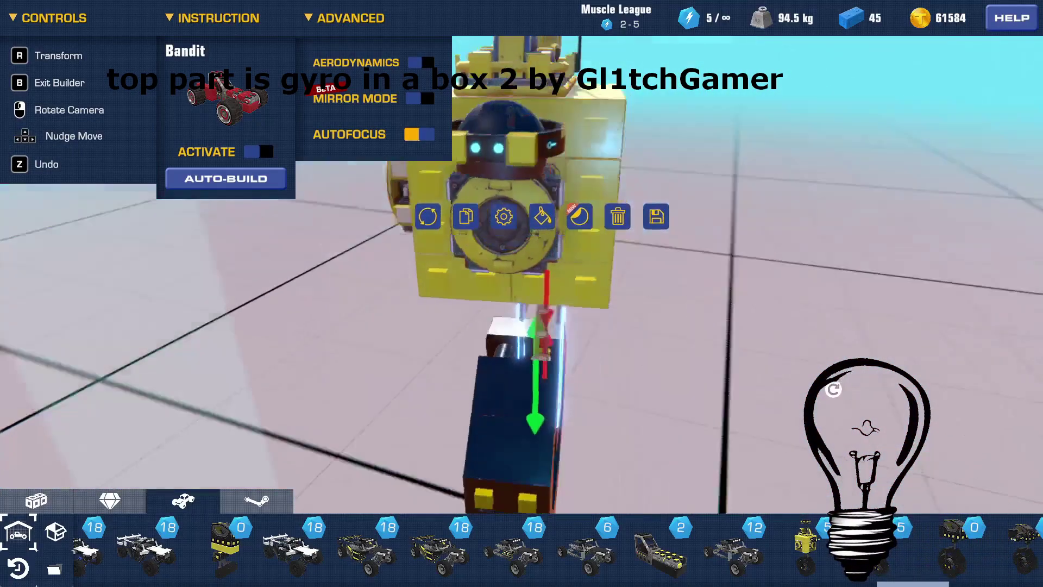
pyautogui.press('b')
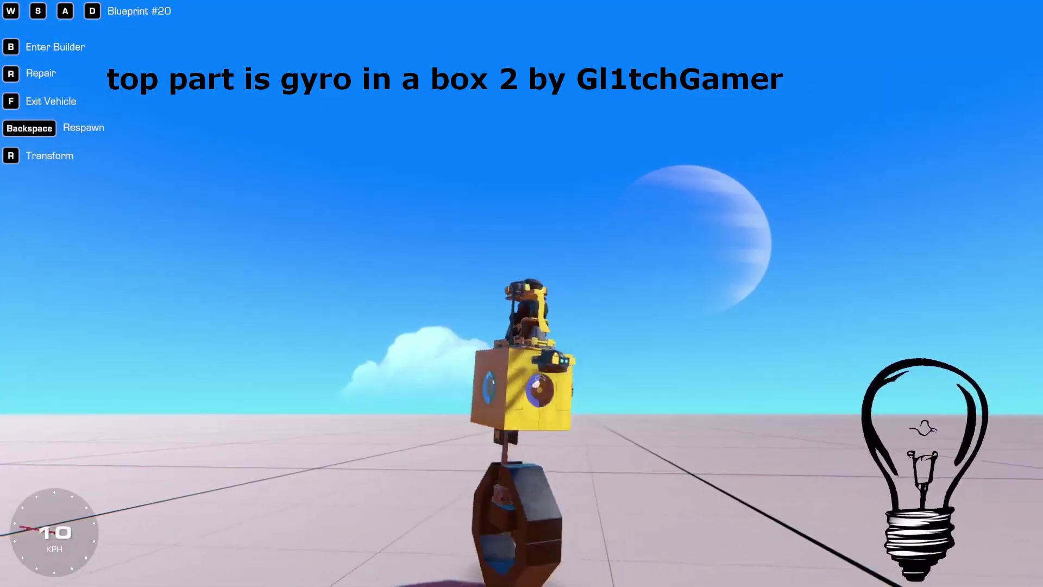
# Respawn the broken vehicle intact and briefly reopen it in the builder.
pyautogui.moveTo(653, 326); pyautogui.dragTo(407, 327)
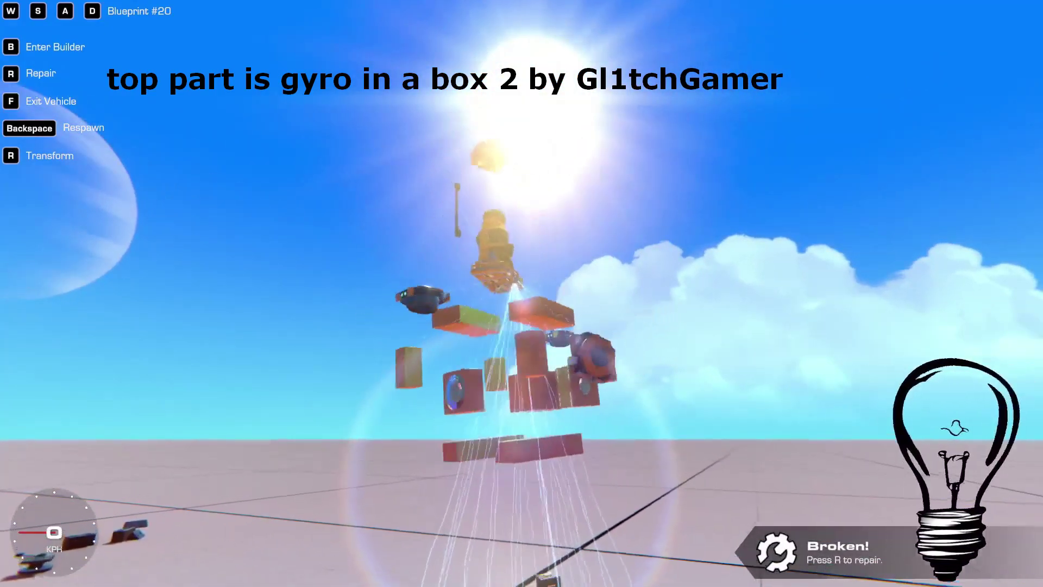
pyautogui.press('BackSpace')
pyautogui.press('b')
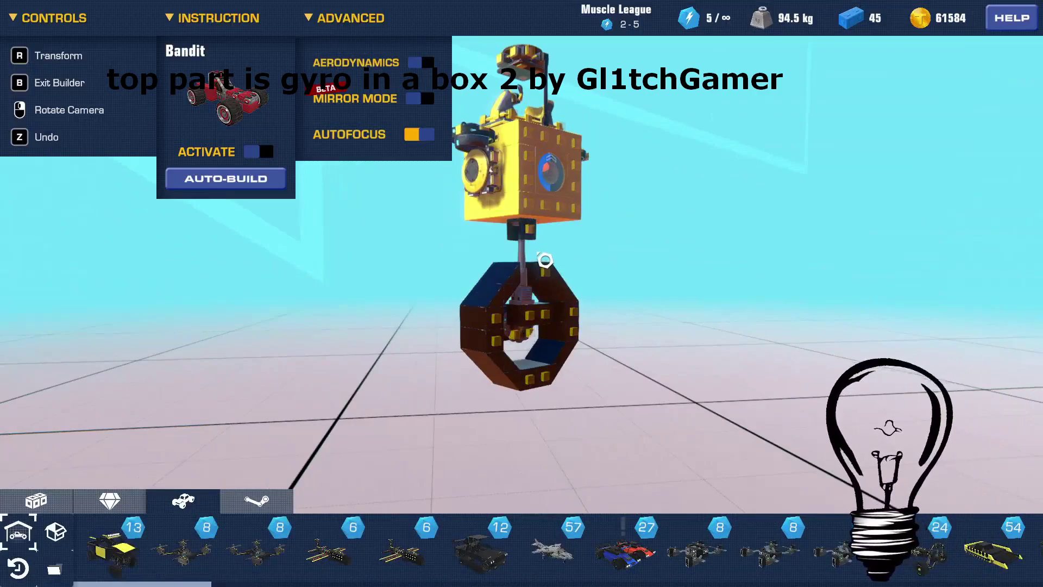
pyautogui.press('b')
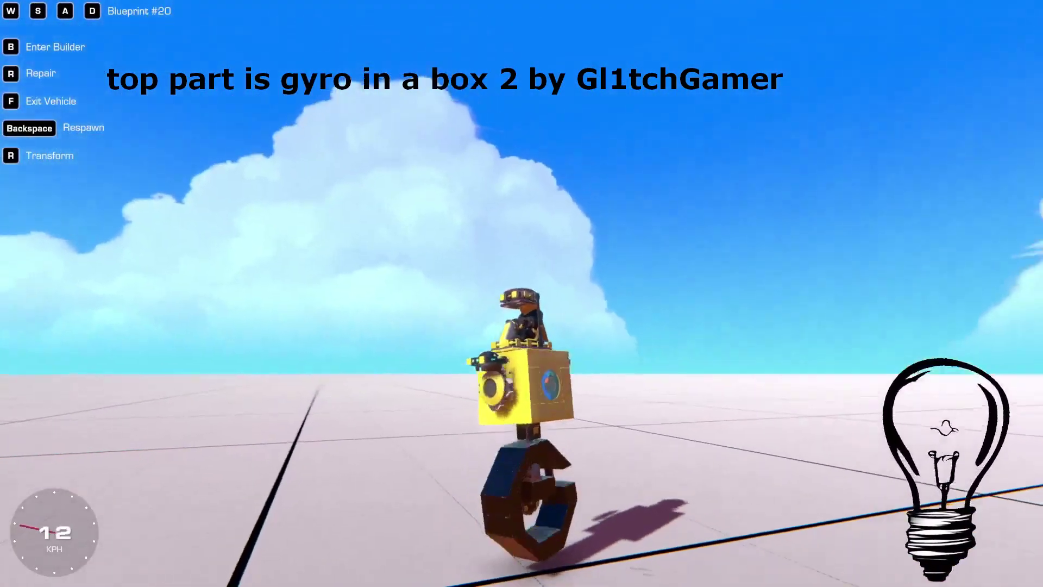
# Rework the vehicle in the builder so it rolls on small wheels, then drive again.
pyautogui.press('w')
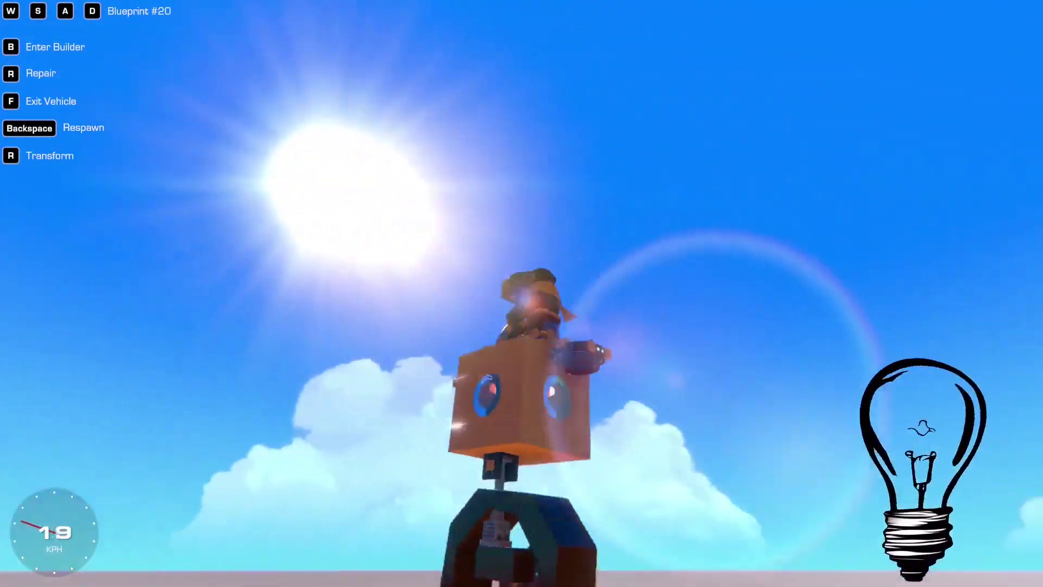
pyautogui.press('b')
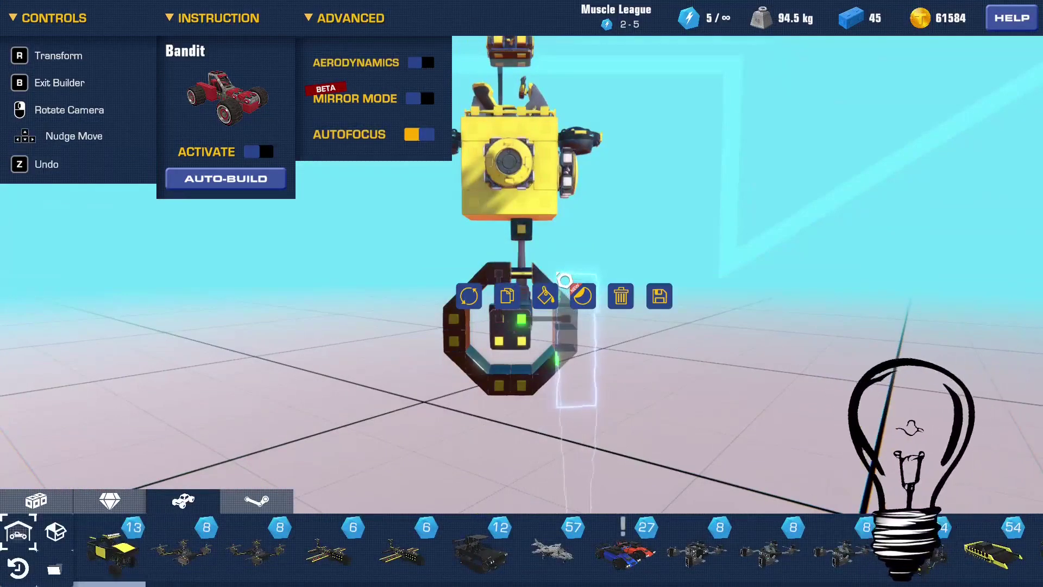
pyautogui.press('b')
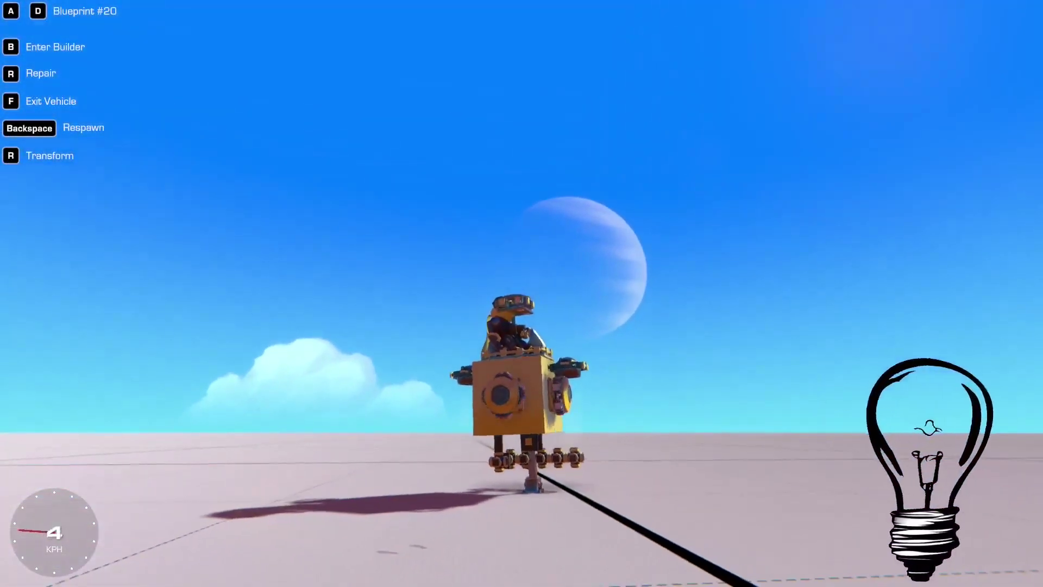
# Test-drive the vehicle, then reopen the builder and select the part beneath the box.
pyautogui.press('b')
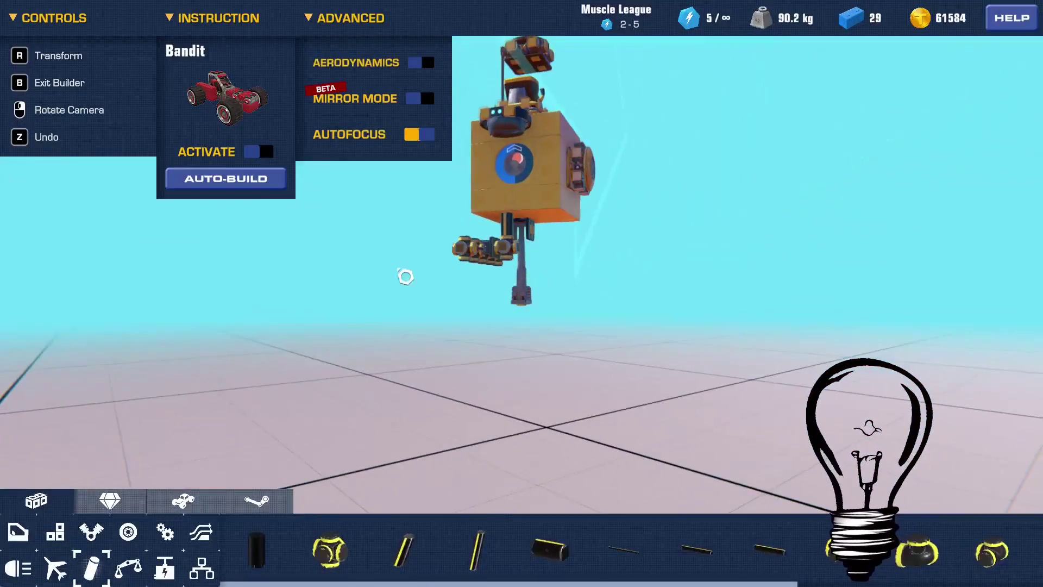
pyautogui.press('b')
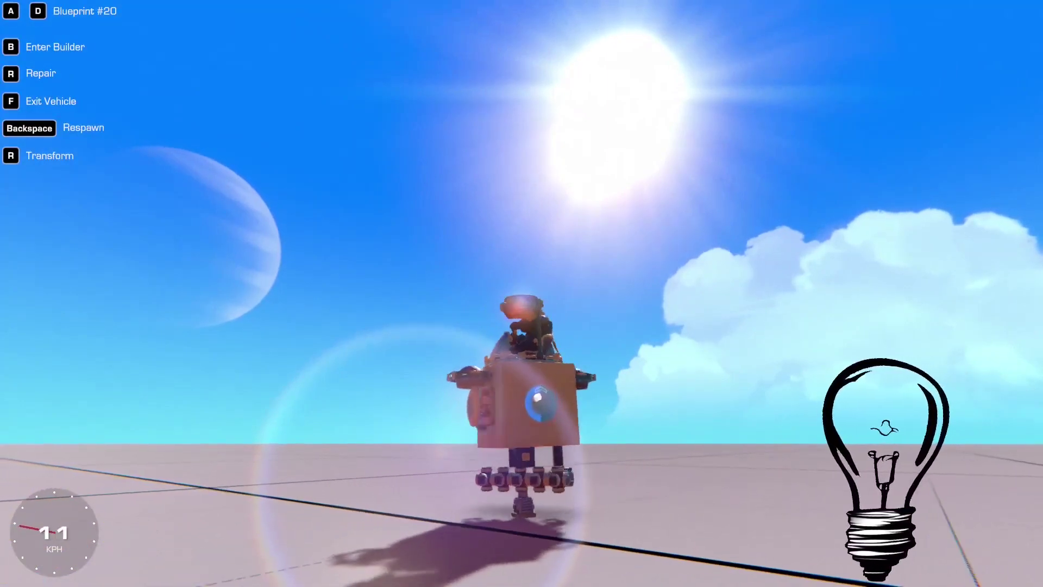
pyautogui.press('b')
pyautogui.click(534, 280)
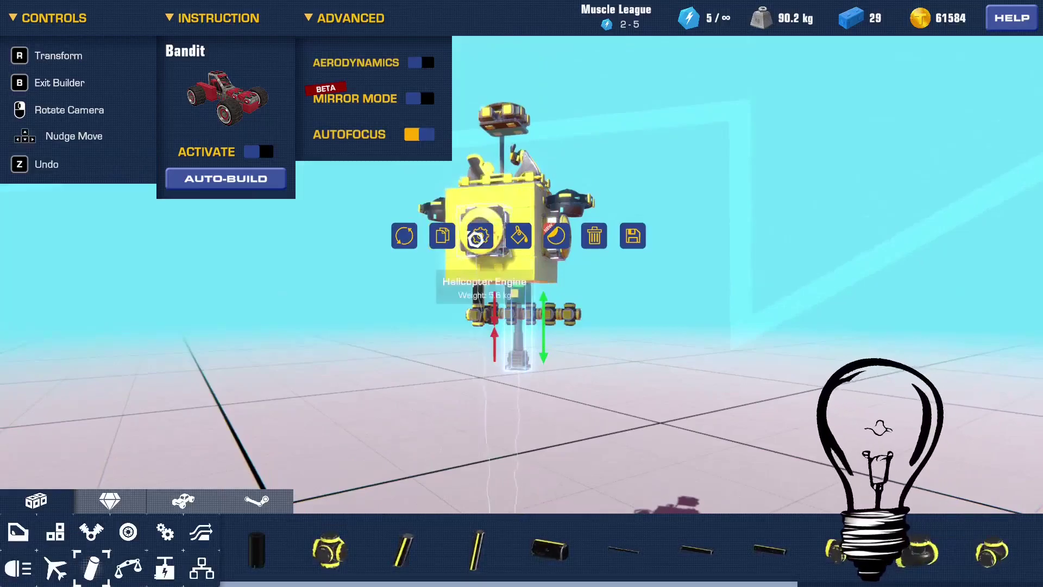
# Walk the modified robot vehicle around, then return to the builder.
pyautogui.press('b')
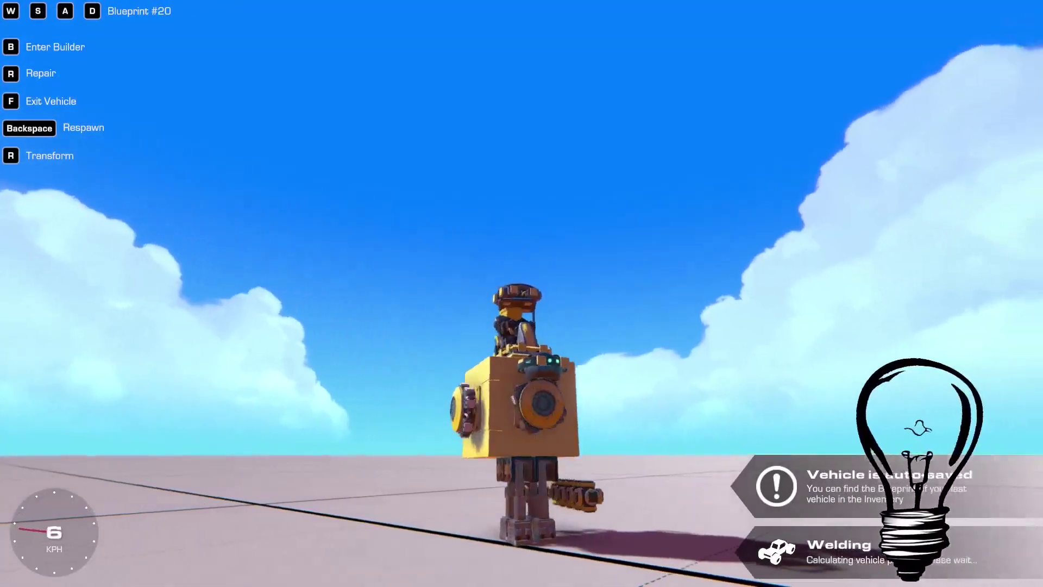
pyautogui.press('w')
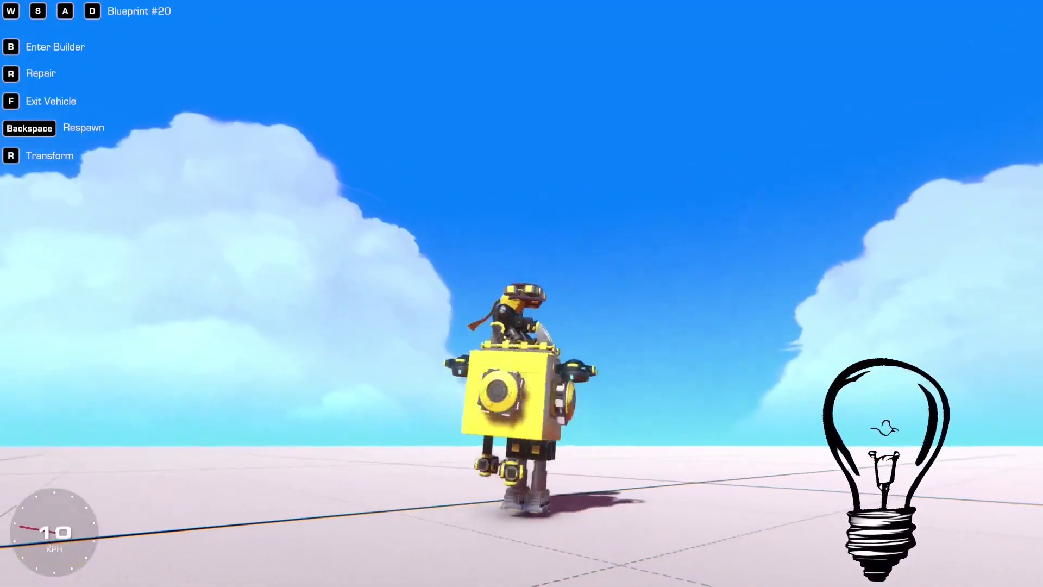
pyautogui.press('b')
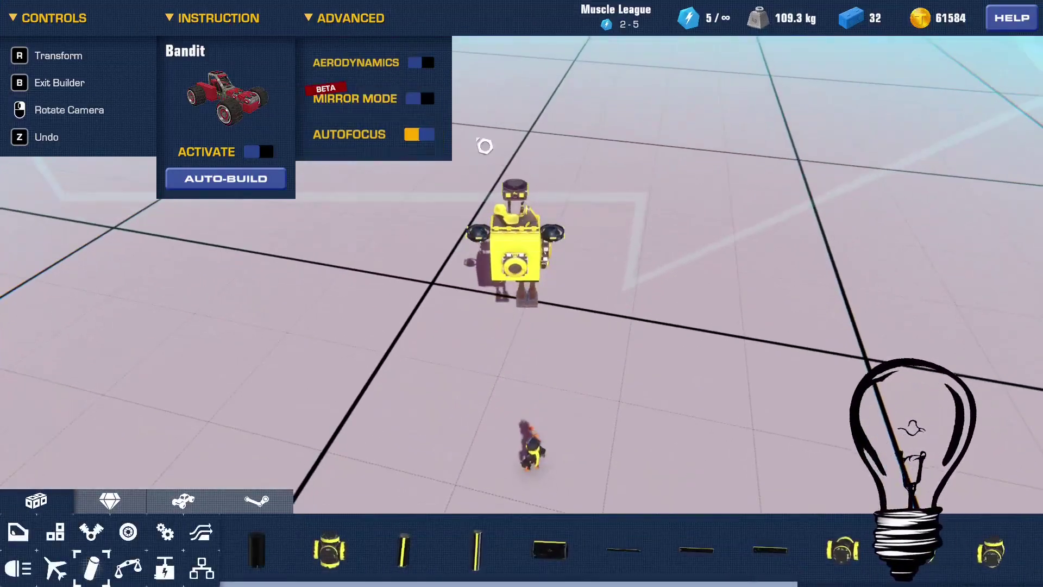
# Delete the robot vehicle and place a Go-kart Seat on the empty grid.
pyautogui.press('Delete')
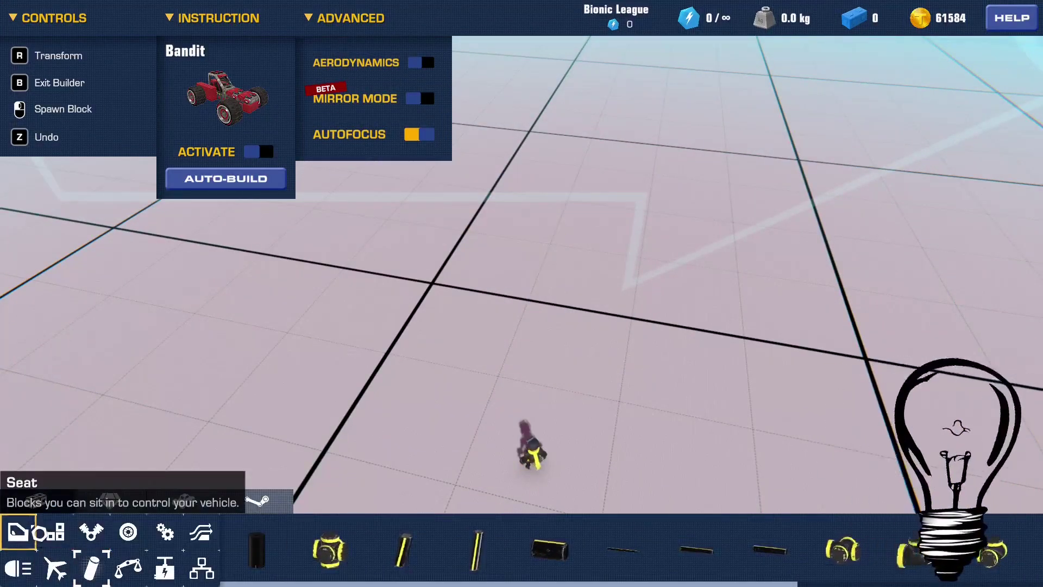
pyautogui.click(40, 531)
pyautogui.click(478, 553)
pyautogui.click(506, 359)
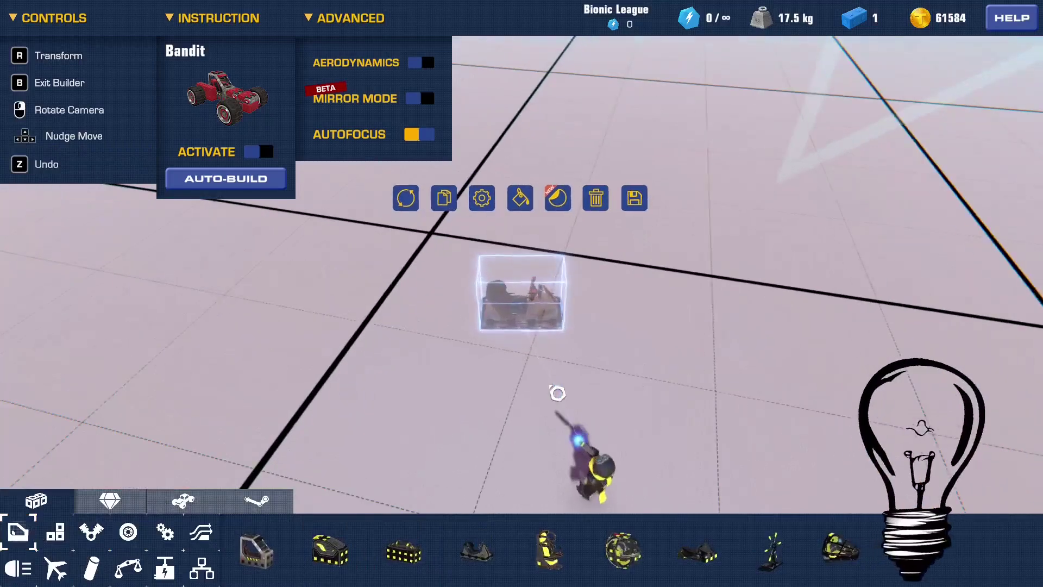
pyautogui.scroll(5, 557, 394)
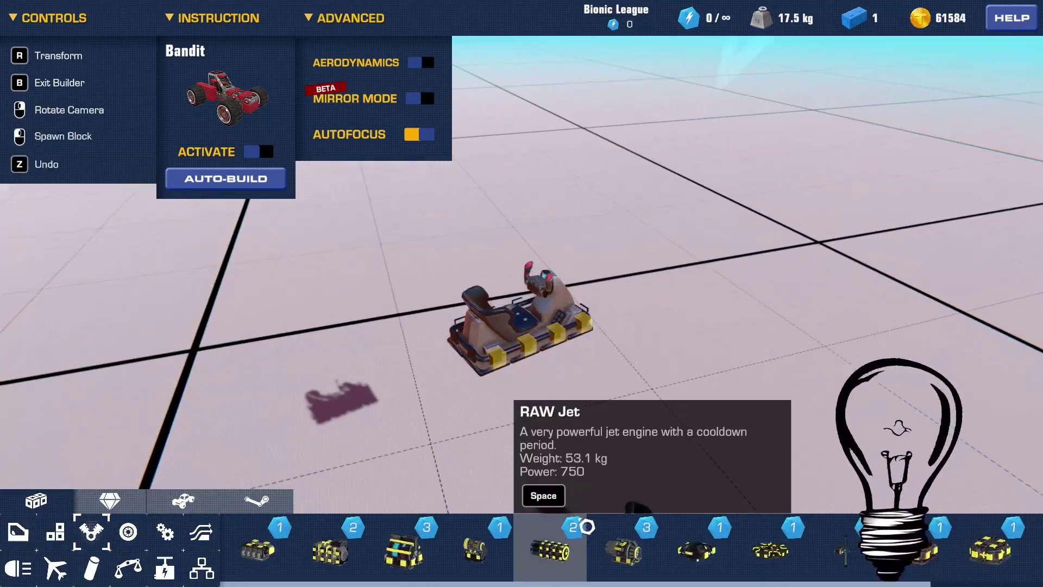
# Attach a RAW Jet thruster to the seat and view the build from the side.
pyautogui.click(626, 553)
pyautogui.click(571, 277)
pyautogui.moveTo(706, 328); pyautogui.dragTo(489, 326)
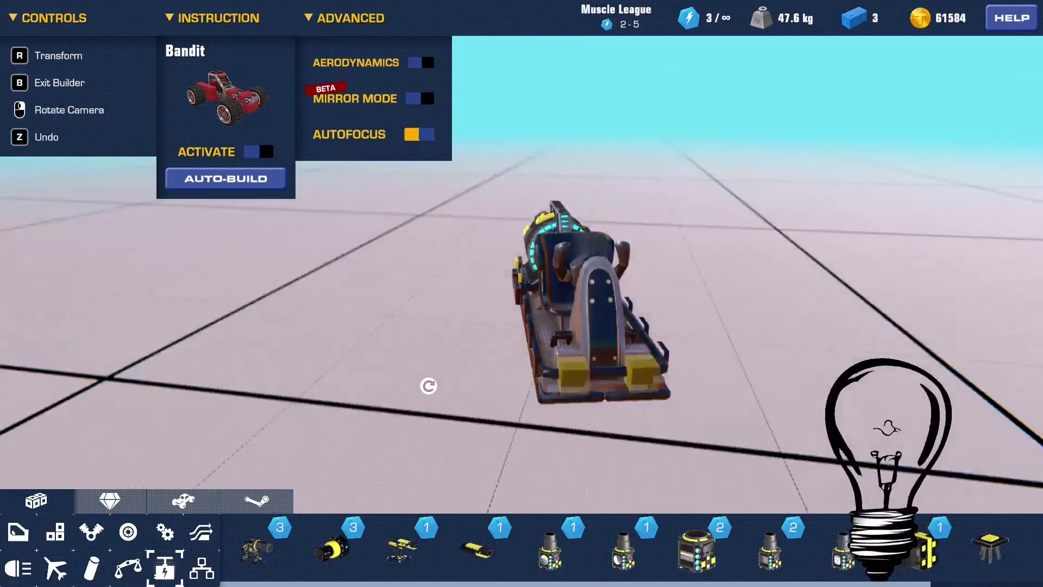
pyautogui.moveTo(366, 391); pyautogui.dragTo(437, 394)
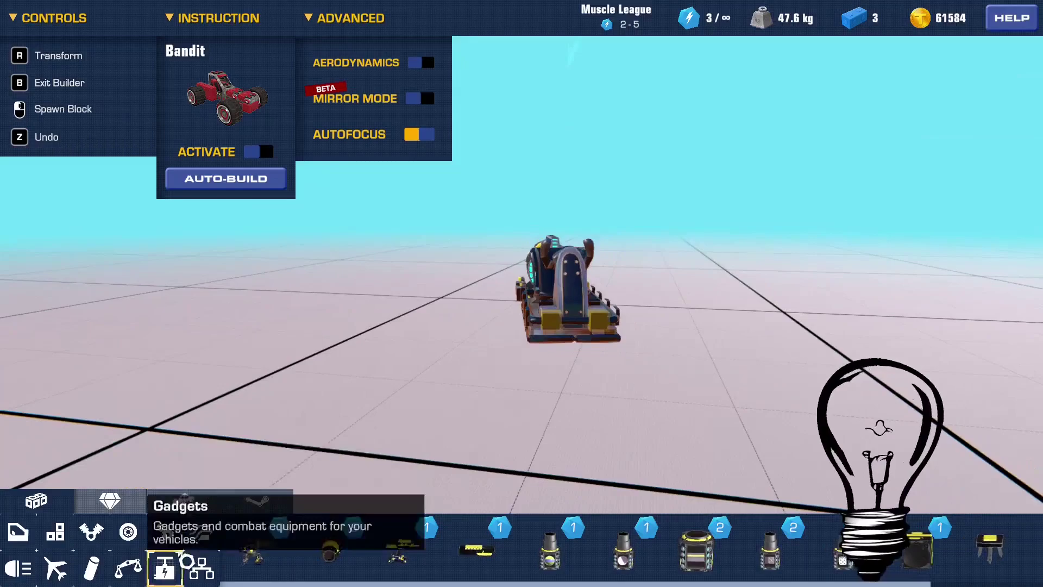
pyautogui.click(183, 503)
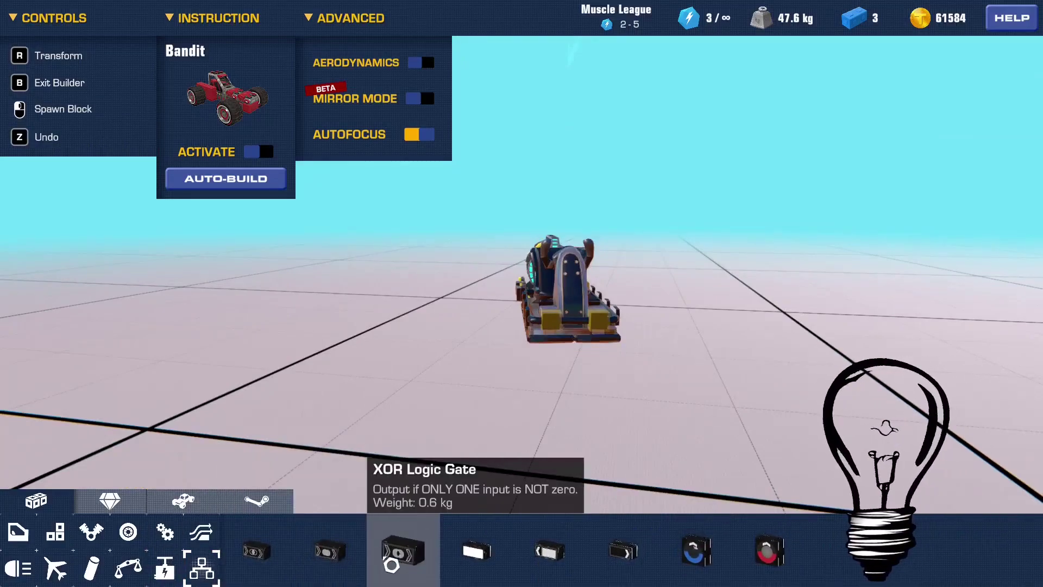
# Attach an Altitude Sensor set to 2000 m altitude with a lowered output.
pyautogui.click(623, 552)
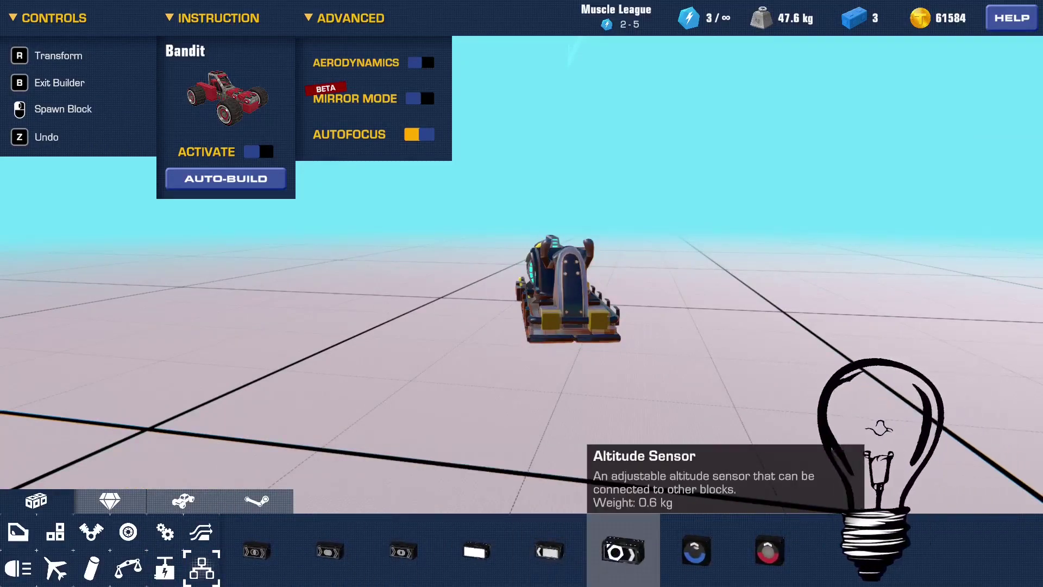
pyautogui.click(583, 329)
pyautogui.click(506, 228)
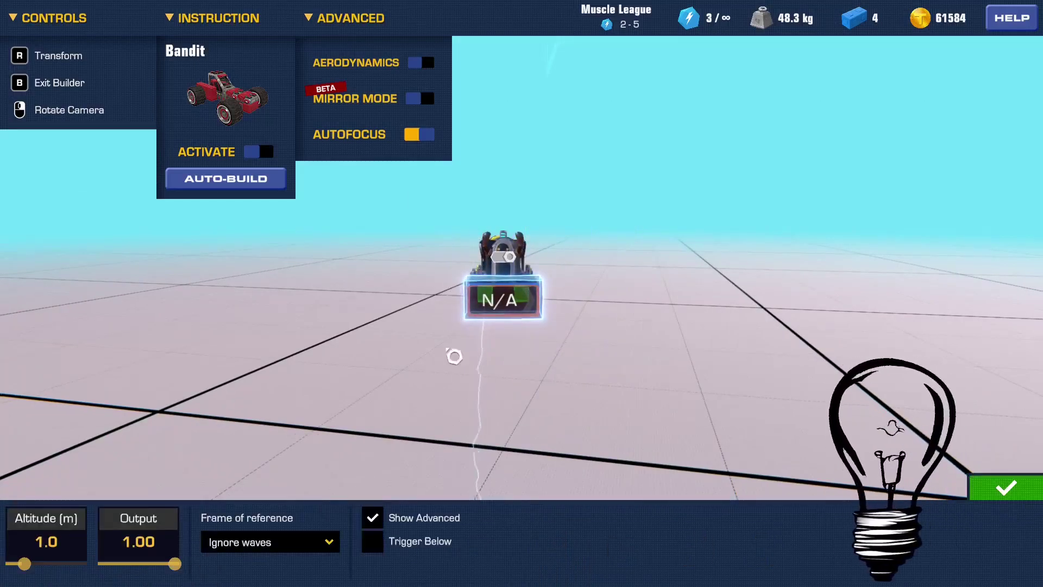
pyautogui.moveTo(452, 356); pyautogui.dragTo(530, 398)
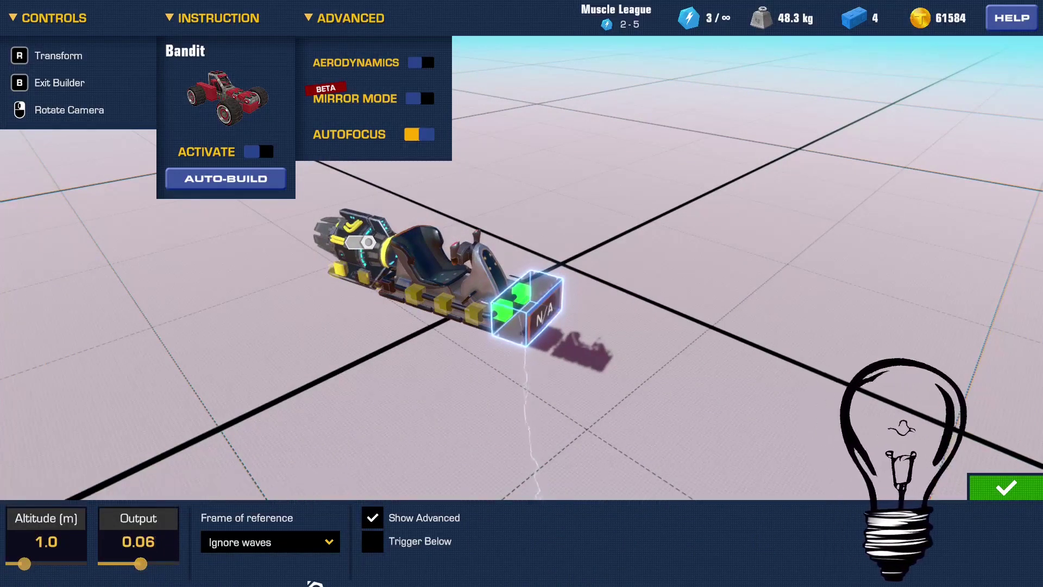
pyautogui.moveTo(143, 564); pyautogui.dragTo(139, 564)
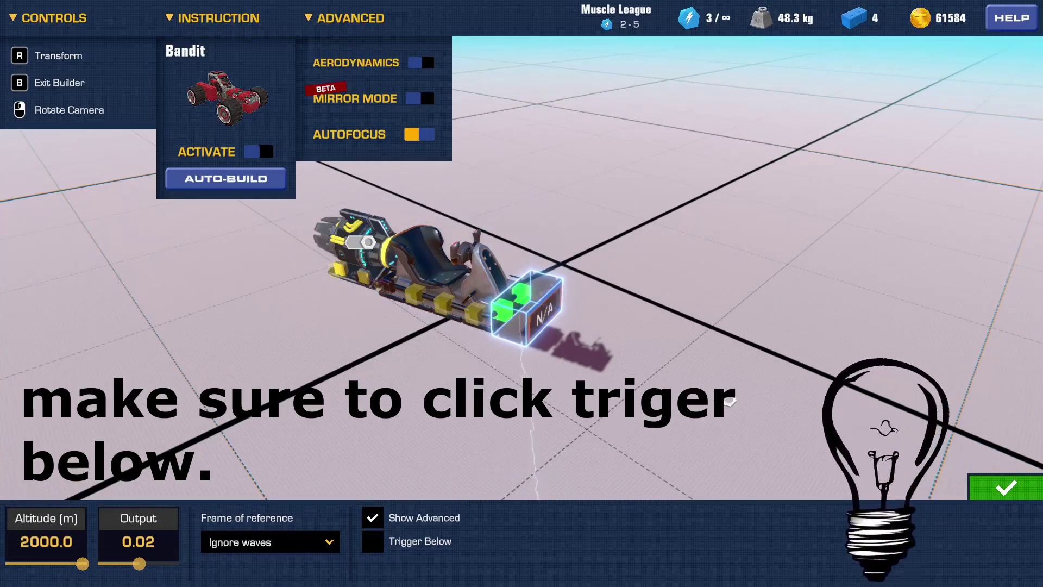
# Close the sensor settings and drive the seat-and-jet vehicle out of the builder.
pyautogui.moveTo(730, 399); pyautogui.dragTo(515, 239)
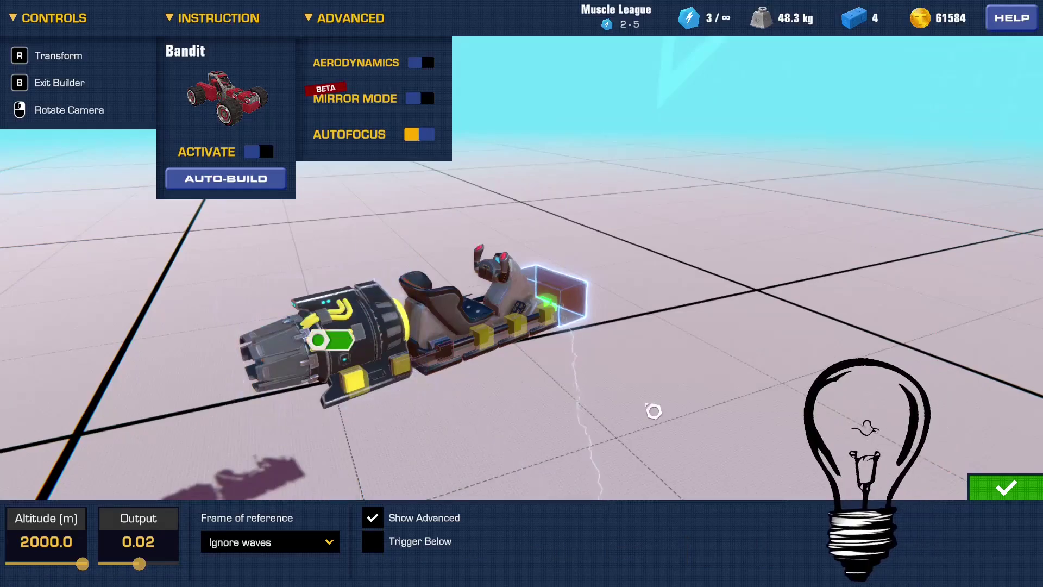
pyautogui.press('Escape')
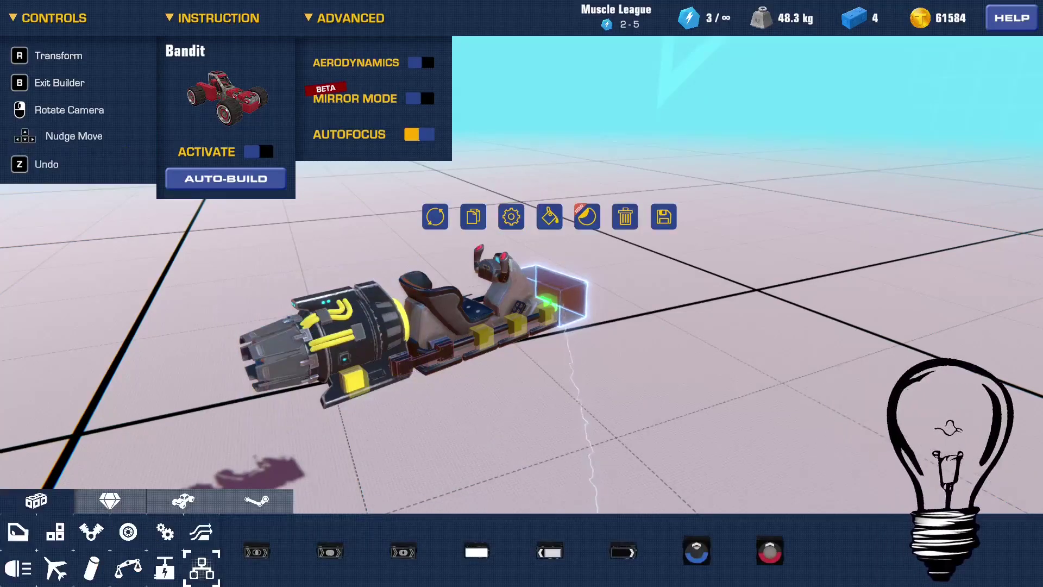
pyautogui.press('b')
pyautogui.press('space')
pyautogui.press('space')
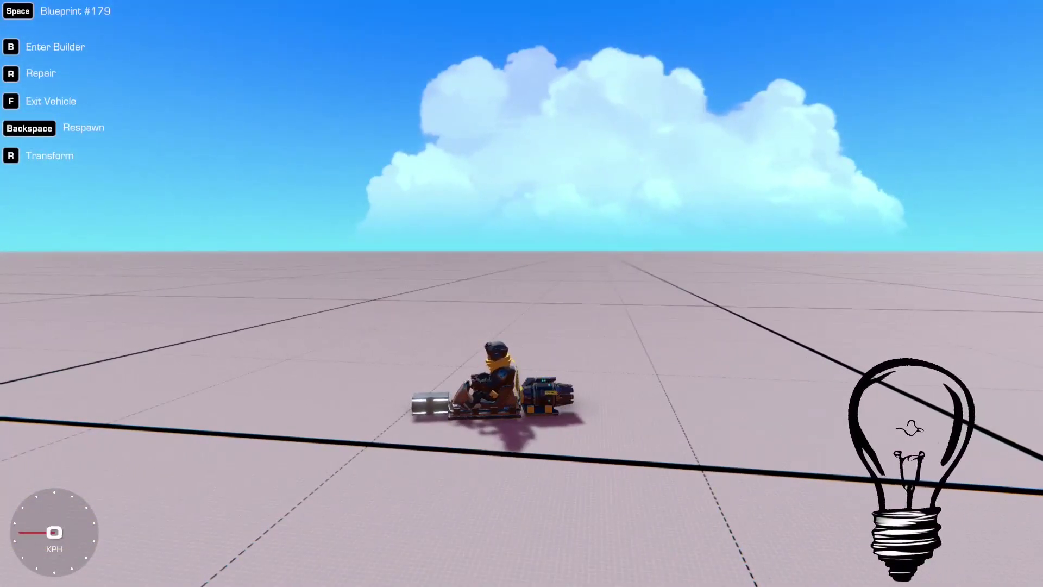
# Respawn the jet vehicle and accelerate on full thrust past 200 km/h.
pyautogui.press('space')
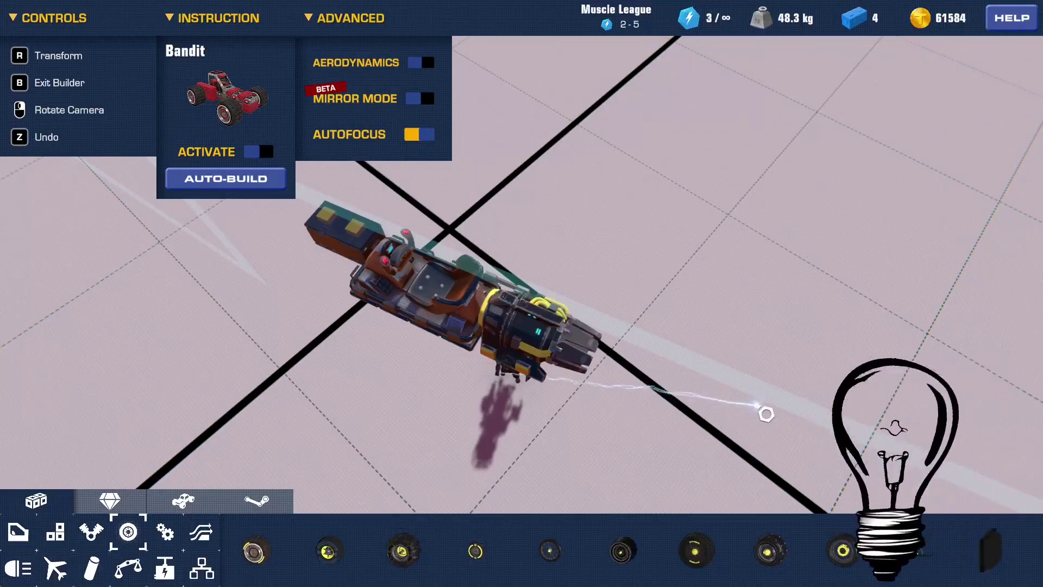
pyautogui.press('b')
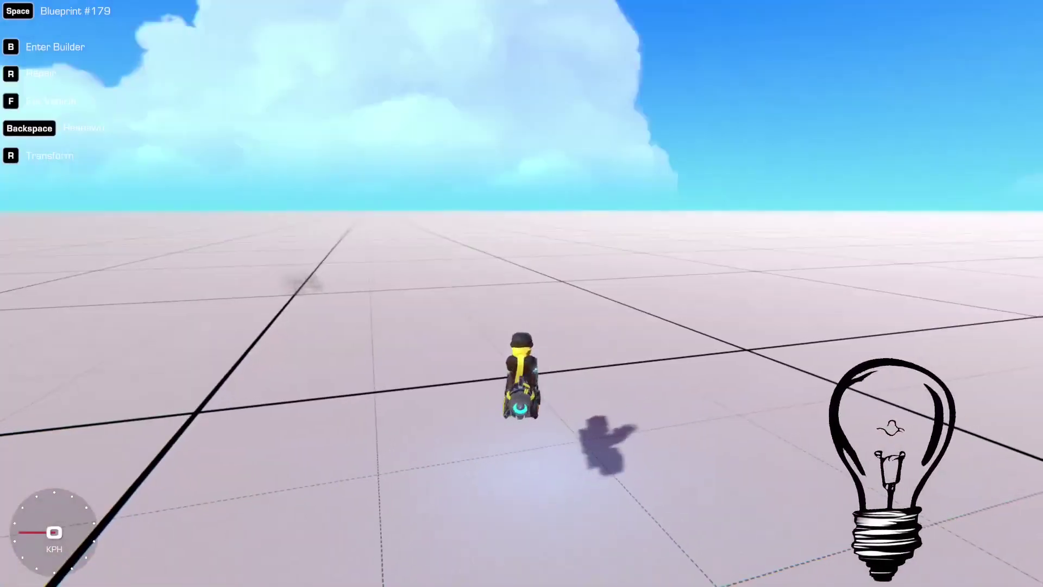
pyautogui.moveTo(521, 294); pyautogui.dragTo(733, 293)
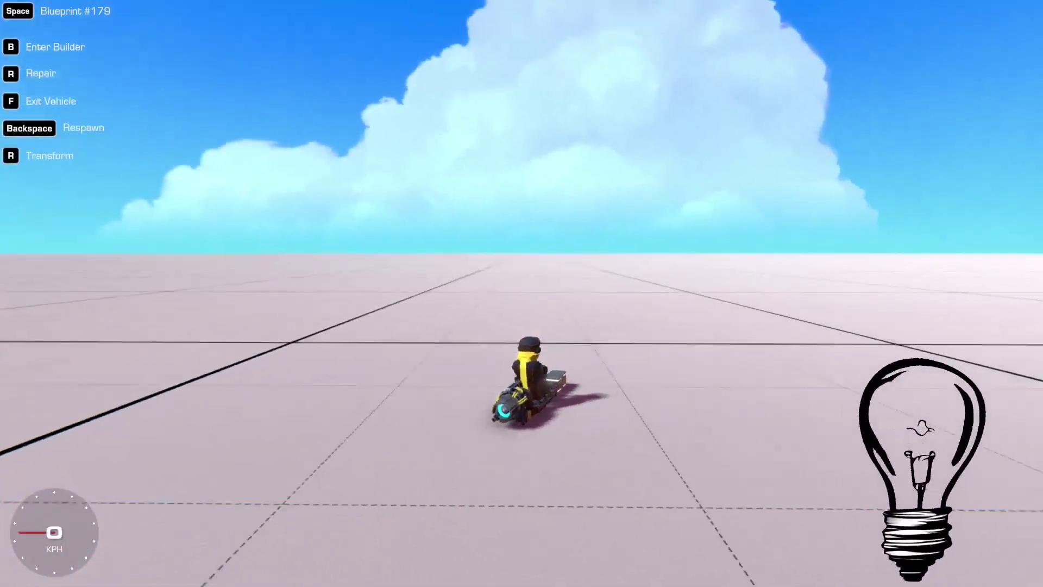
pyautogui.press('w')
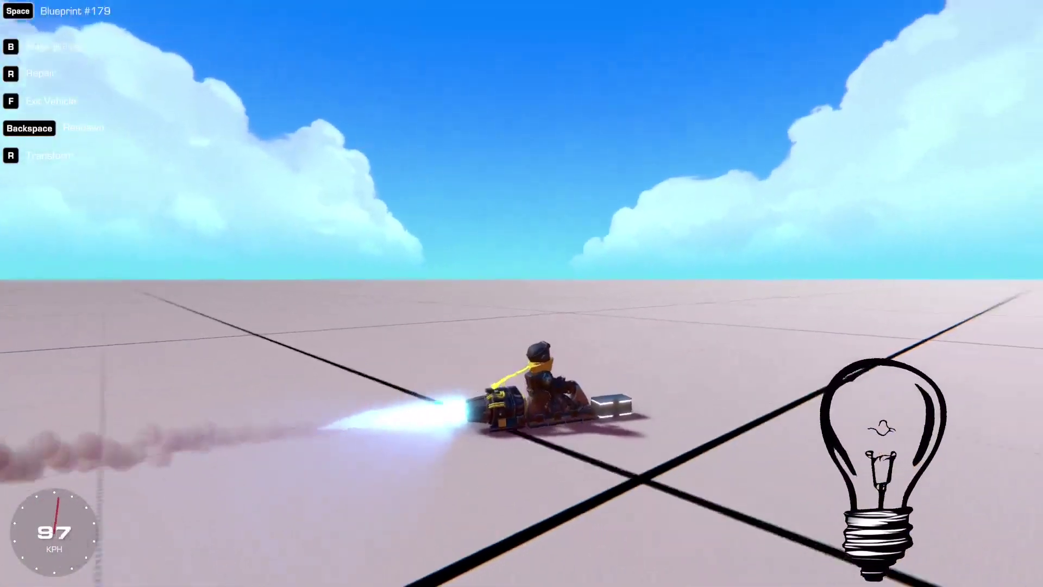
pyautogui.moveTo(522, 294); pyautogui.dragTo(326, 293)
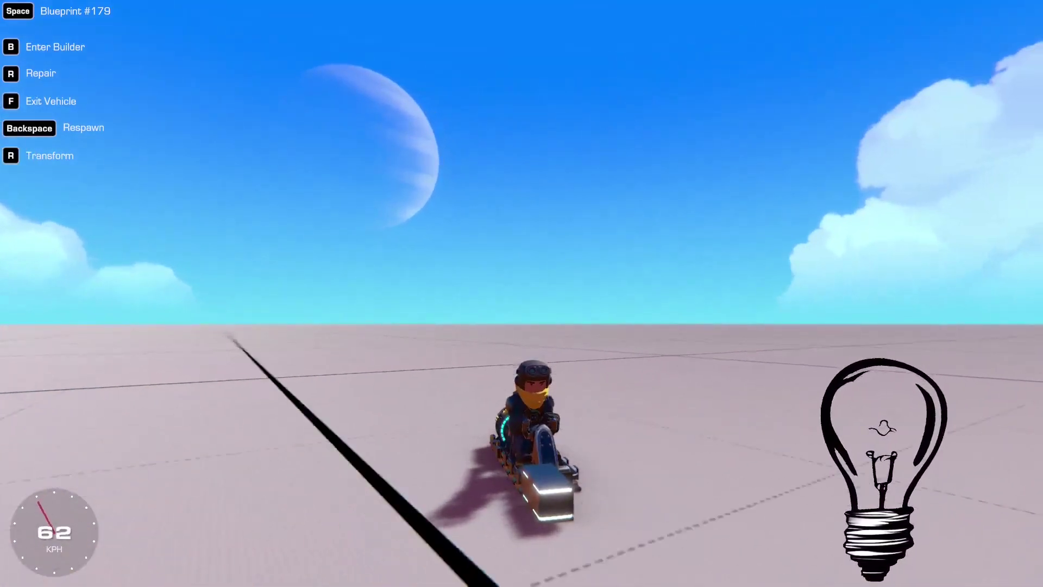
pyautogui.press('w')
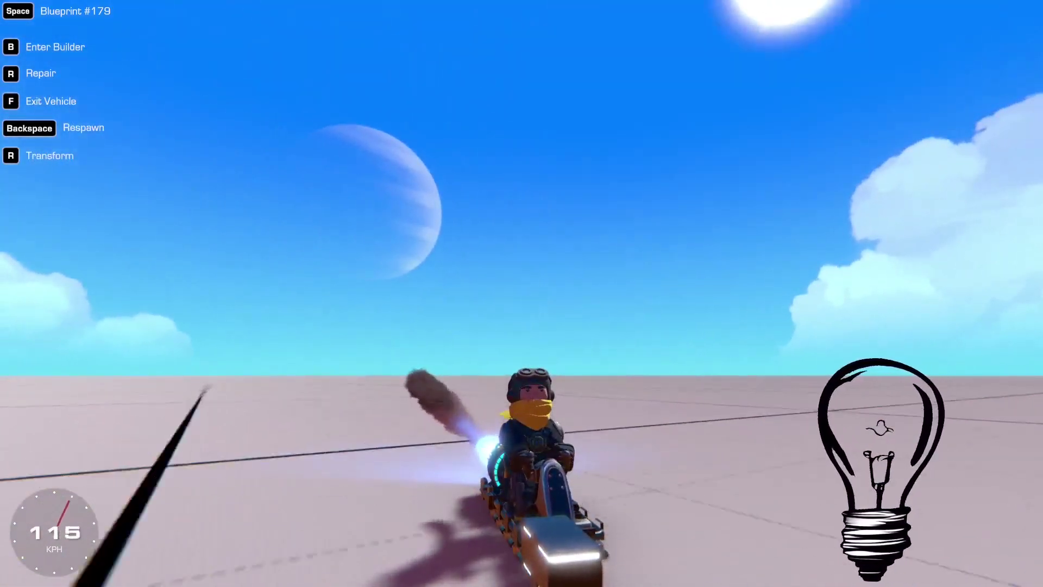